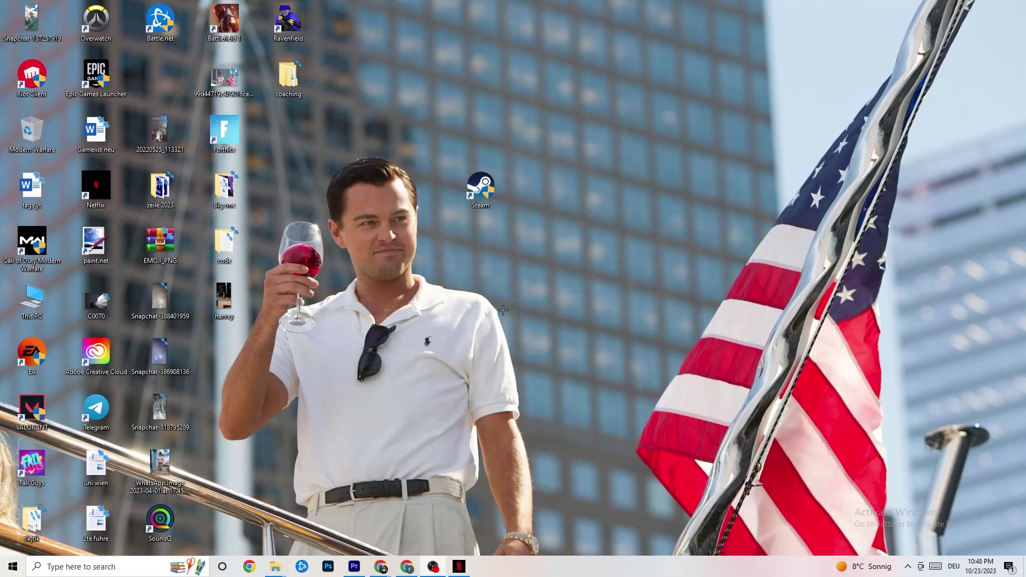
Check the Windows Update and Troubleshoot pages under Update & Security in Windows Settings, and minimize the window.
click(4, 573)
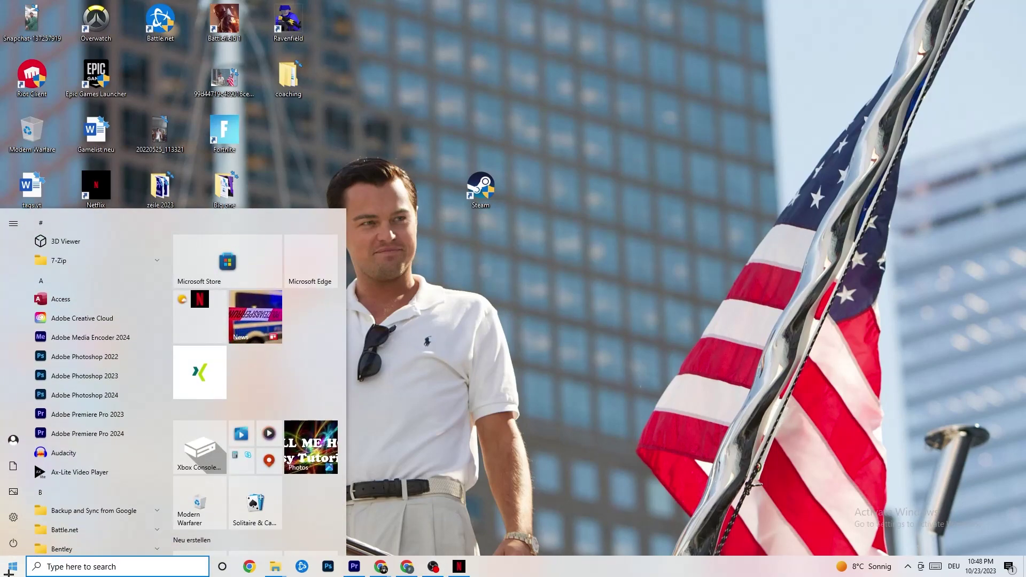
click(13, 516)
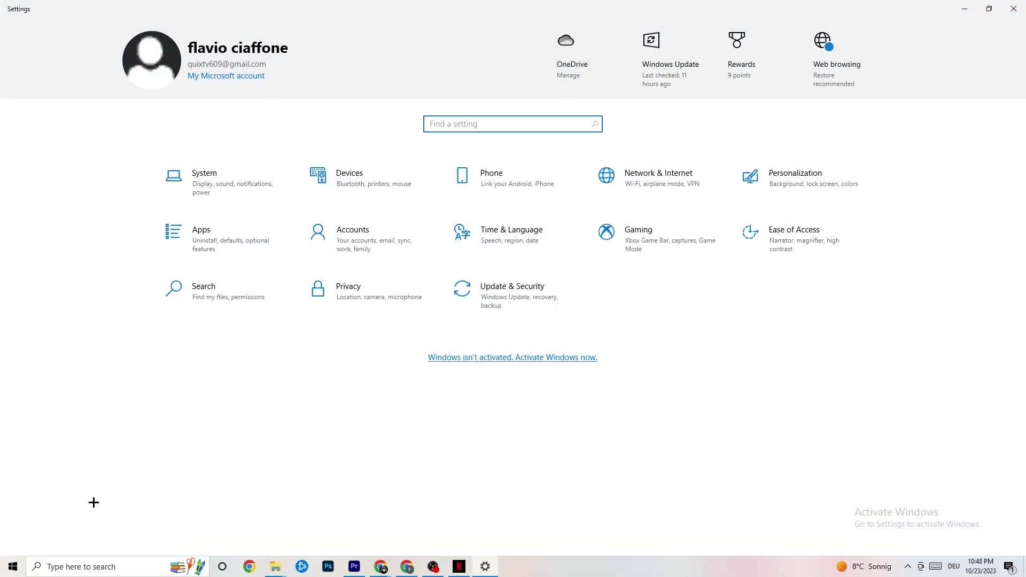
click(495, 309)
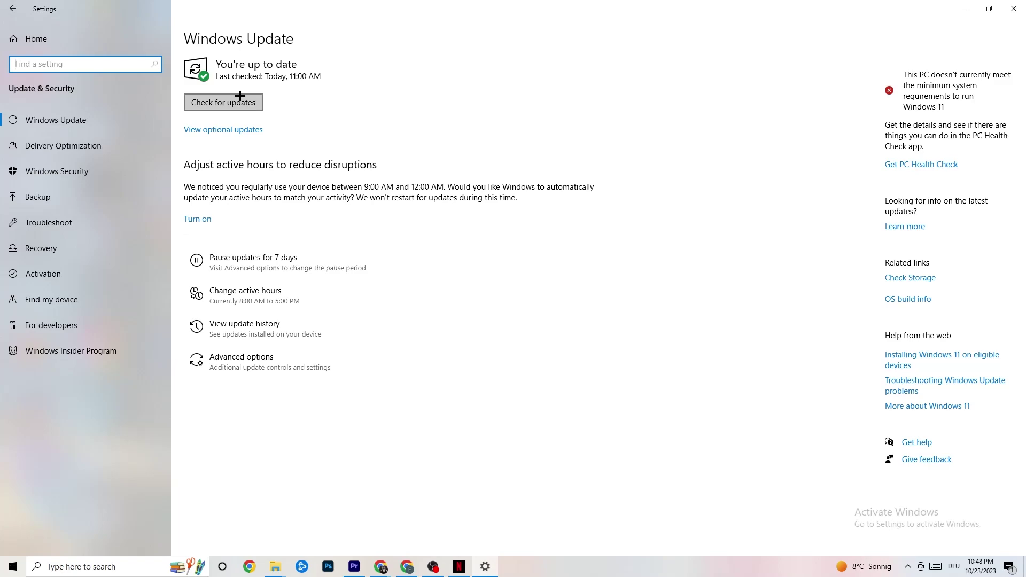
click(295, 67)
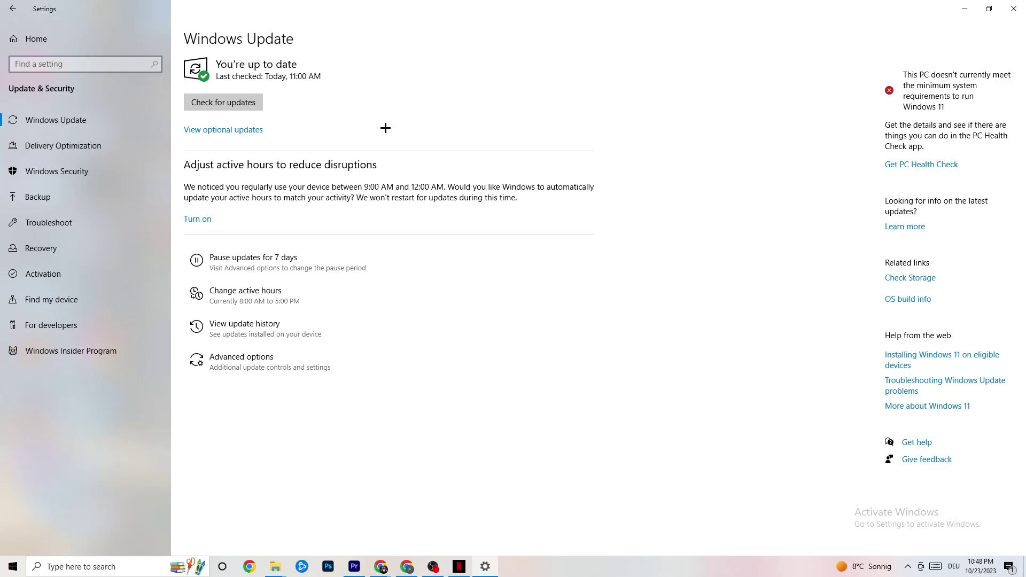
click(63, 222)
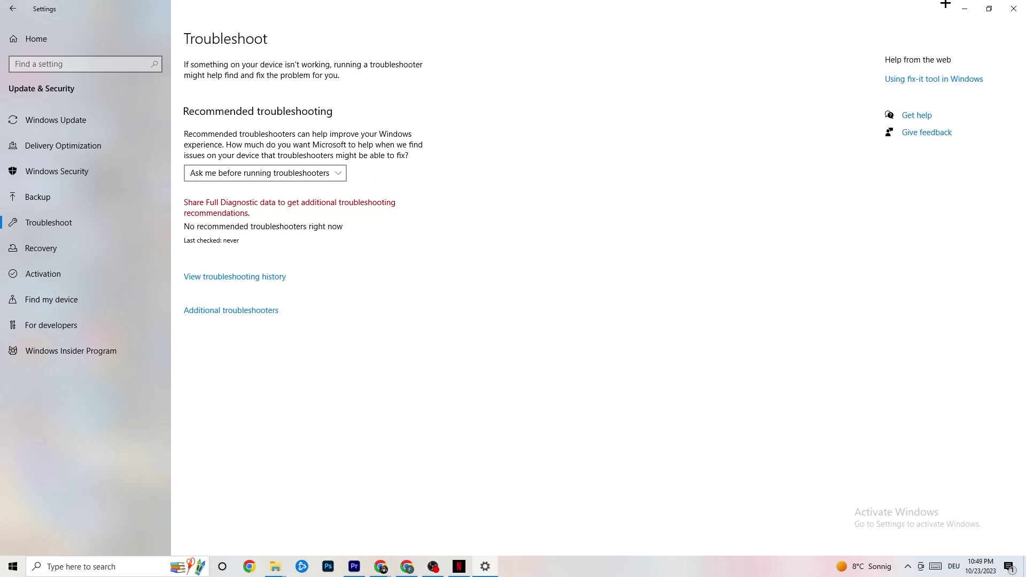
click(964, 8)
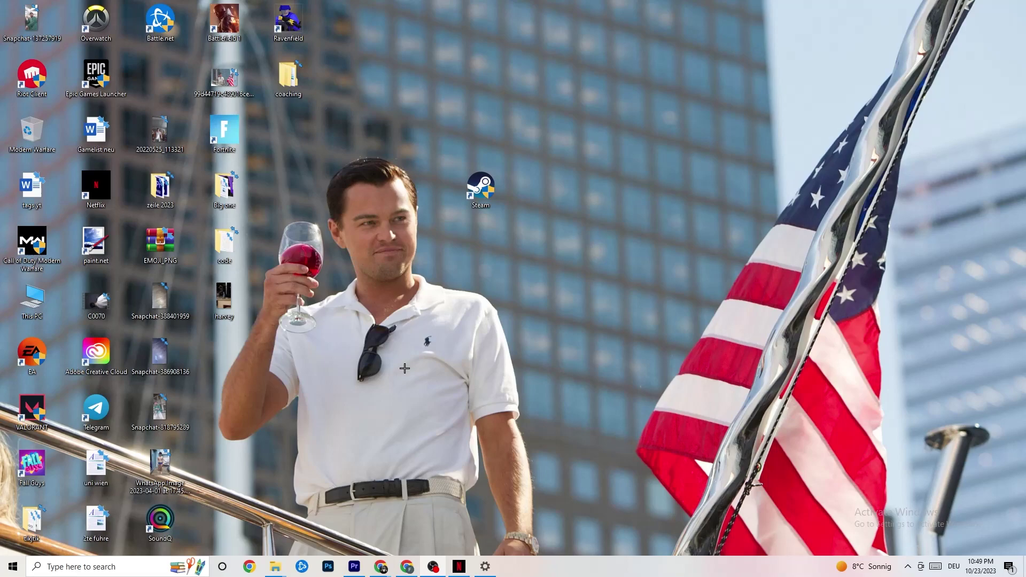
drag(478, 188, 507, 241)
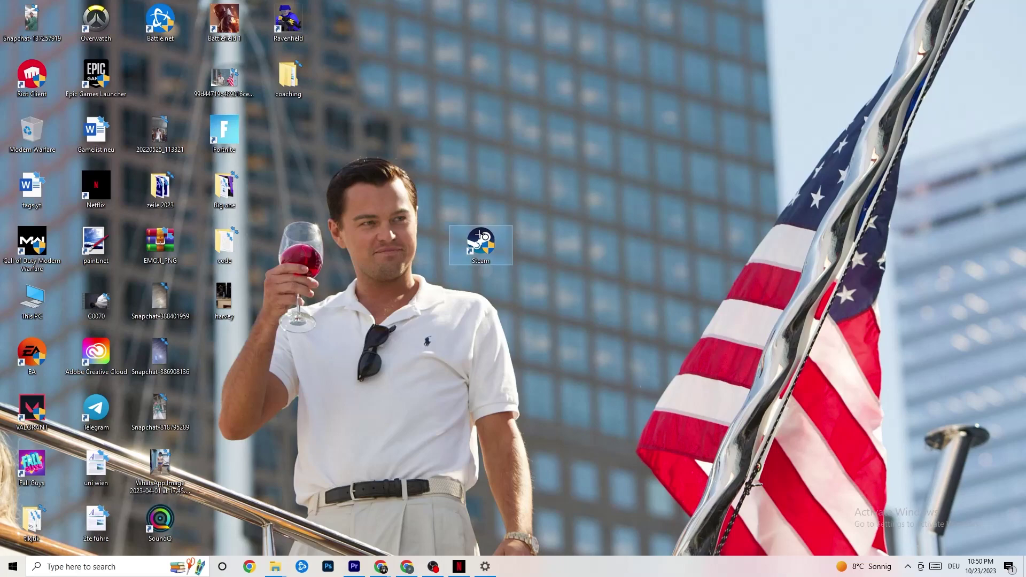
right_click(487, 243)
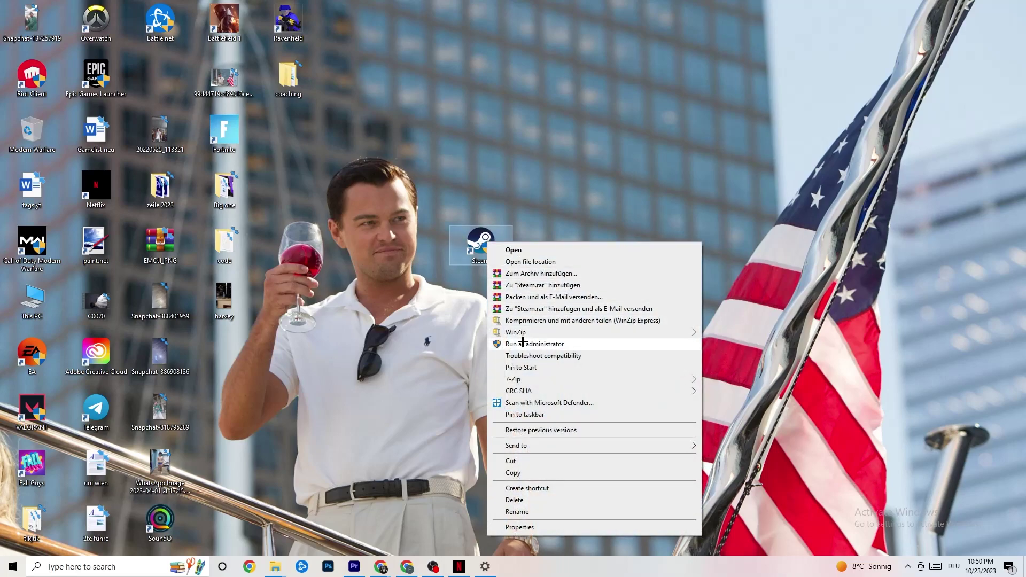
click(394, 323)
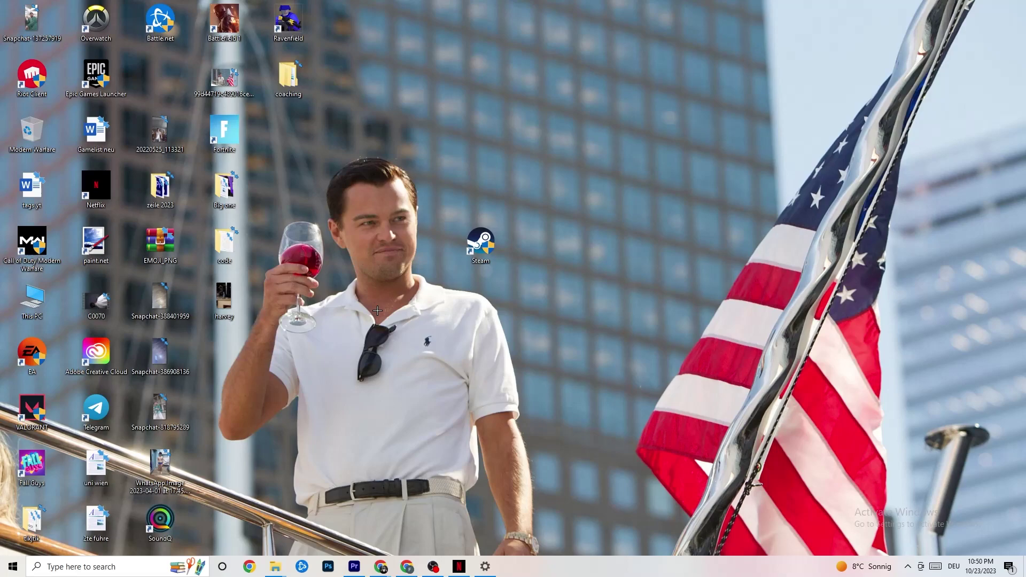
drag(473, 240, 471, 184)
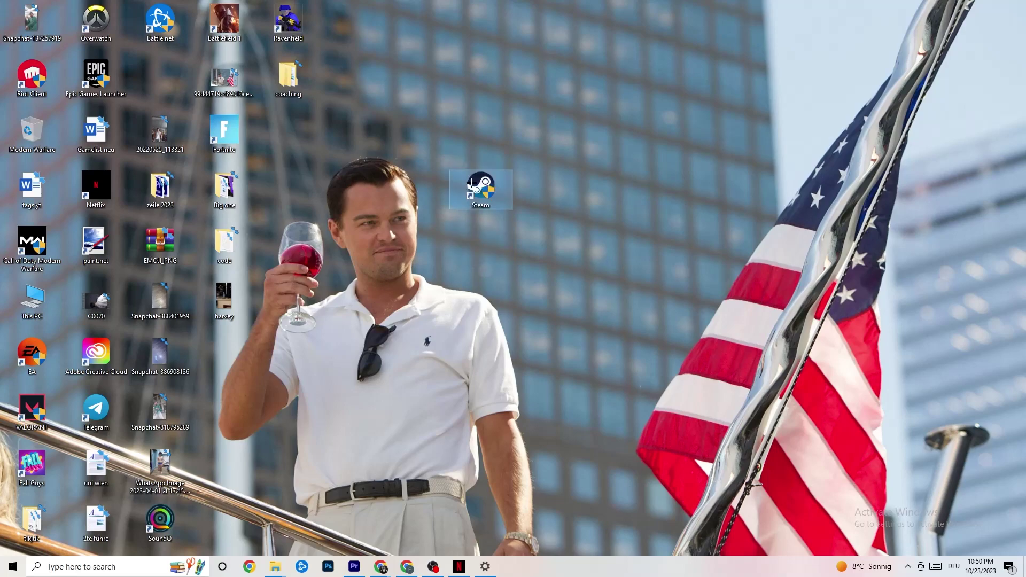
Open the compatibility settings in the Steam desktop shortcut's properties.
right_click(471, 183)
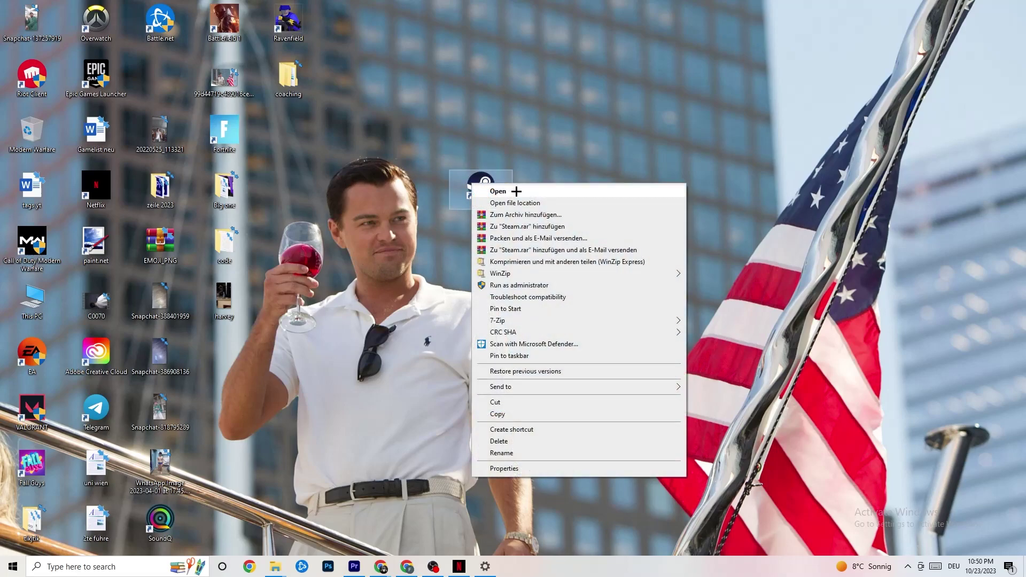
click(512, 469)
drag(551, 193, 496, 92)
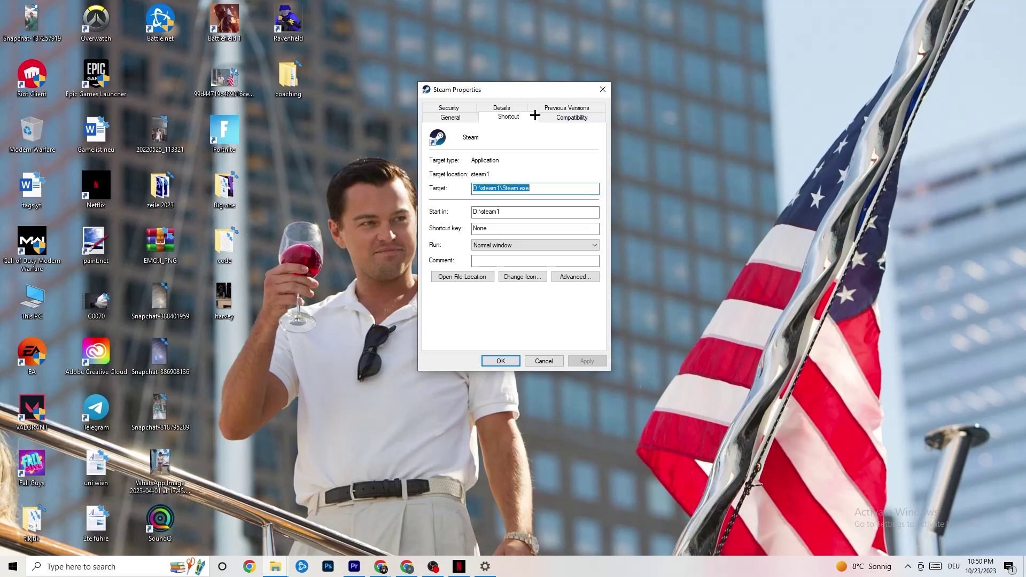
click(567, 117)
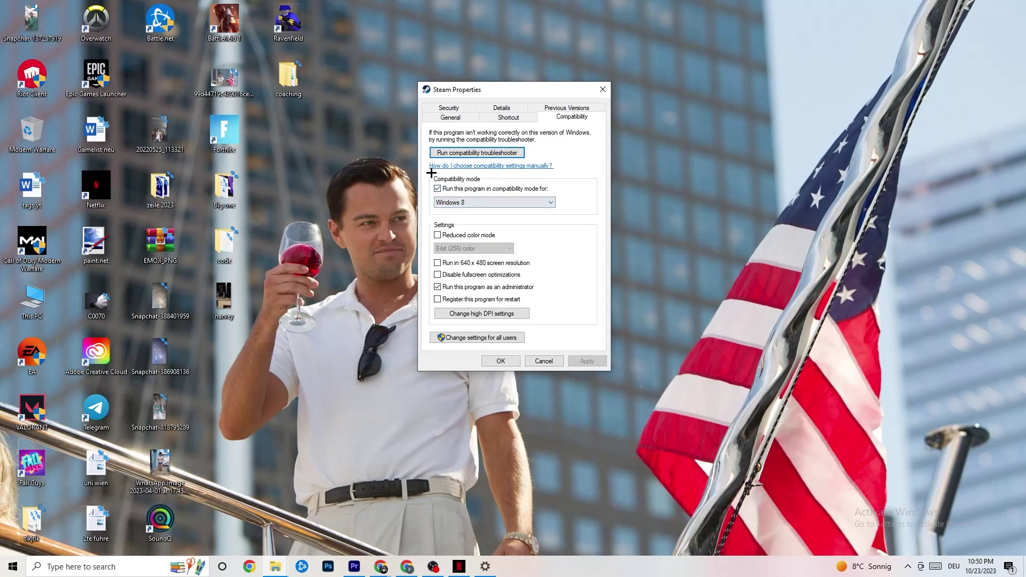
Review the compatibility mode option and its list of Windows versions for Steam, and accept the properties dialog.
click(437, 188)
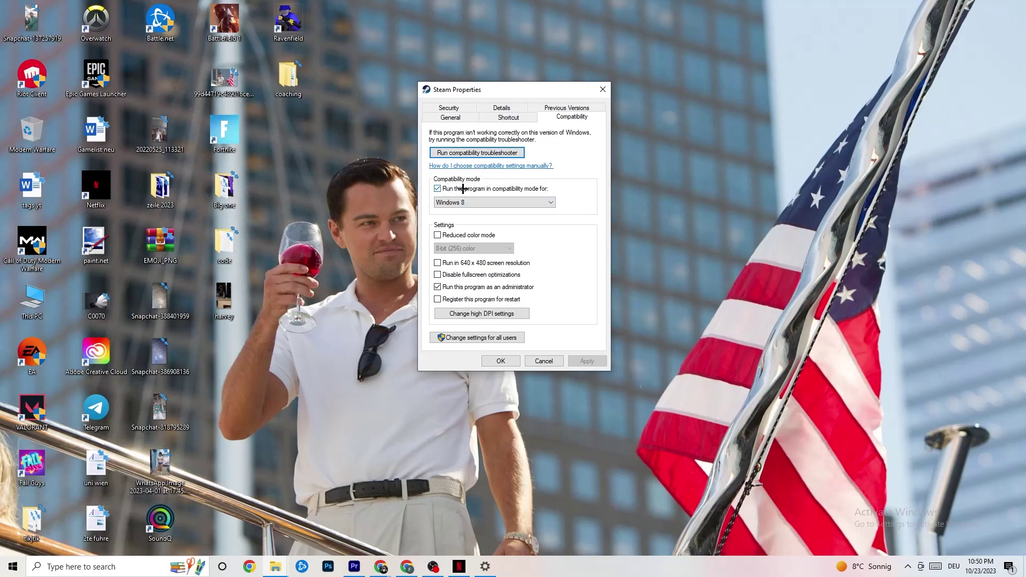
click(520, 199)
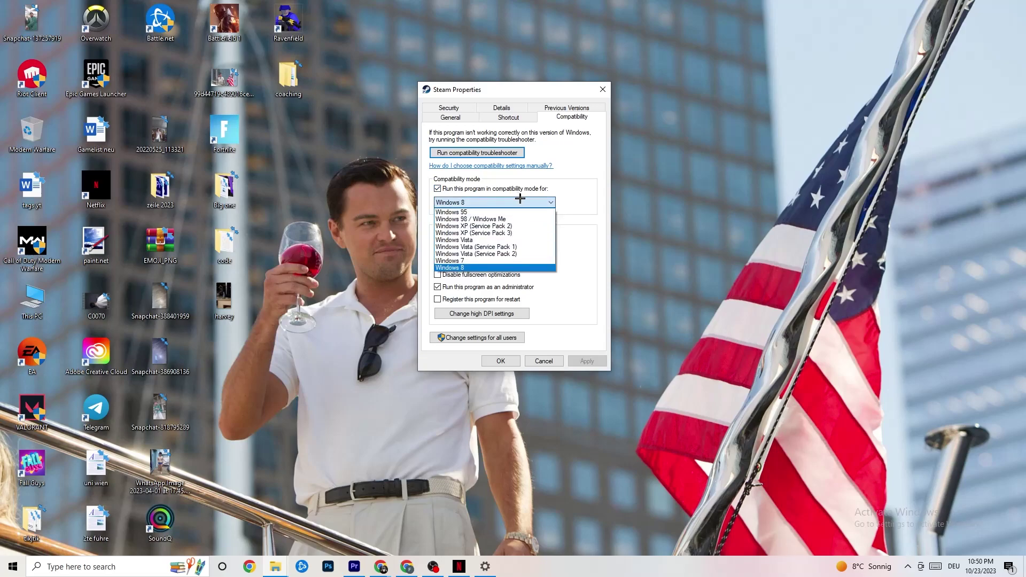
click(533, 253)
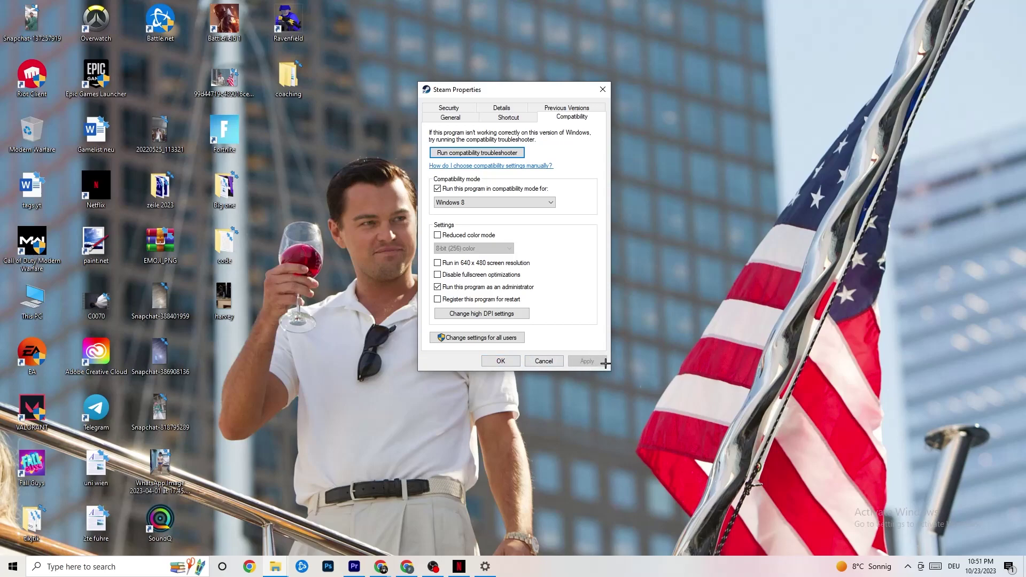
click(502, 361)
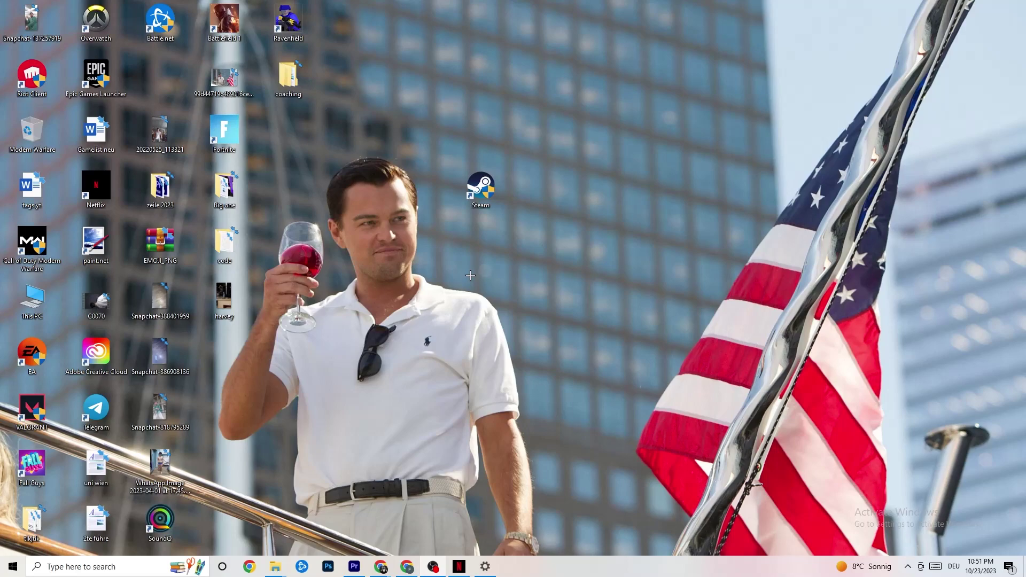
right_click(463, 191)
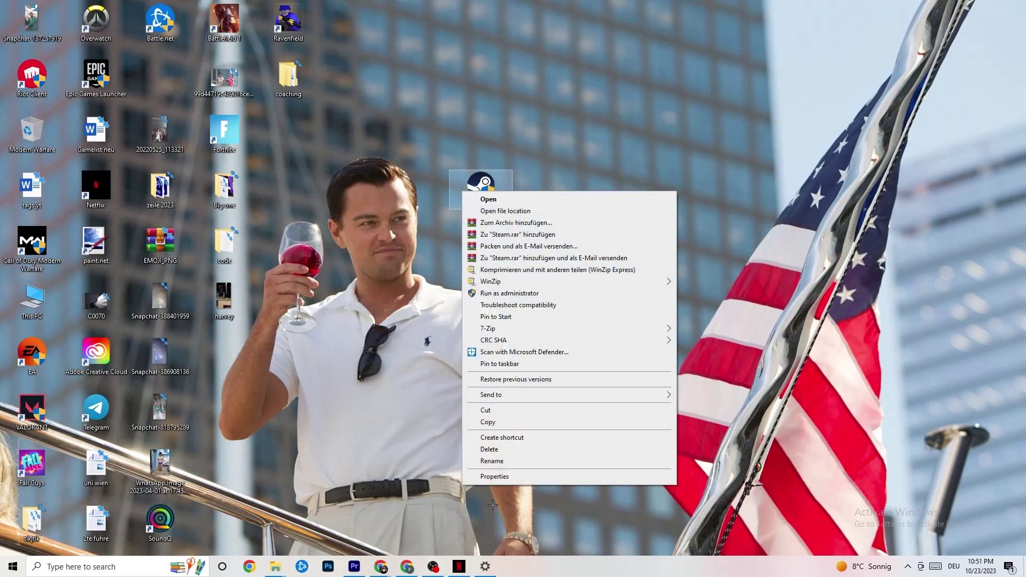
click(376, 237)
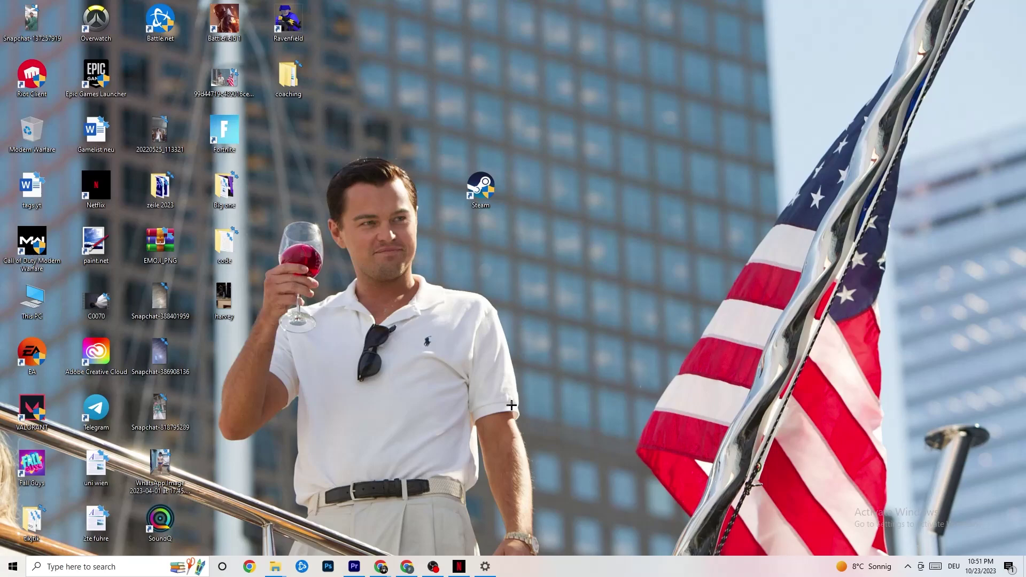
Open the System display settings in Windows Settings and check the scaling choices for text, apps and other items.
click(13, 566)
click(13, 517)
click(1, 12)
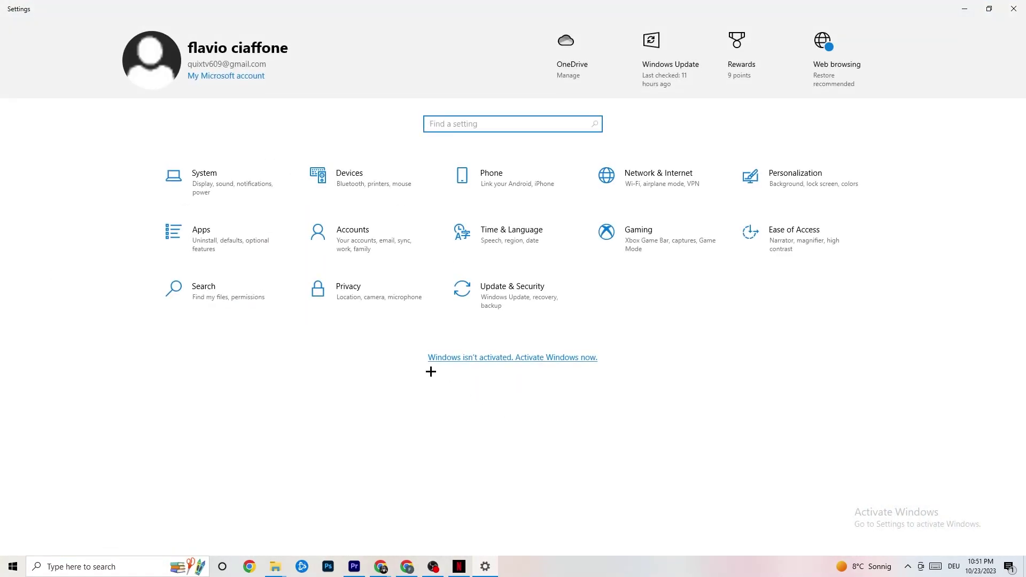
click(240, 195)
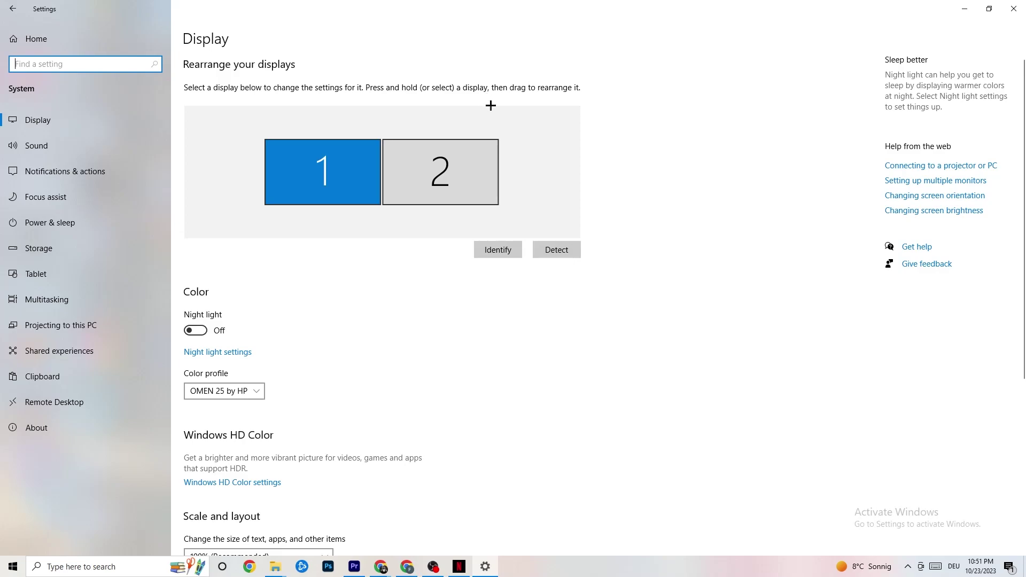
scroll(293, 198, down, 5)
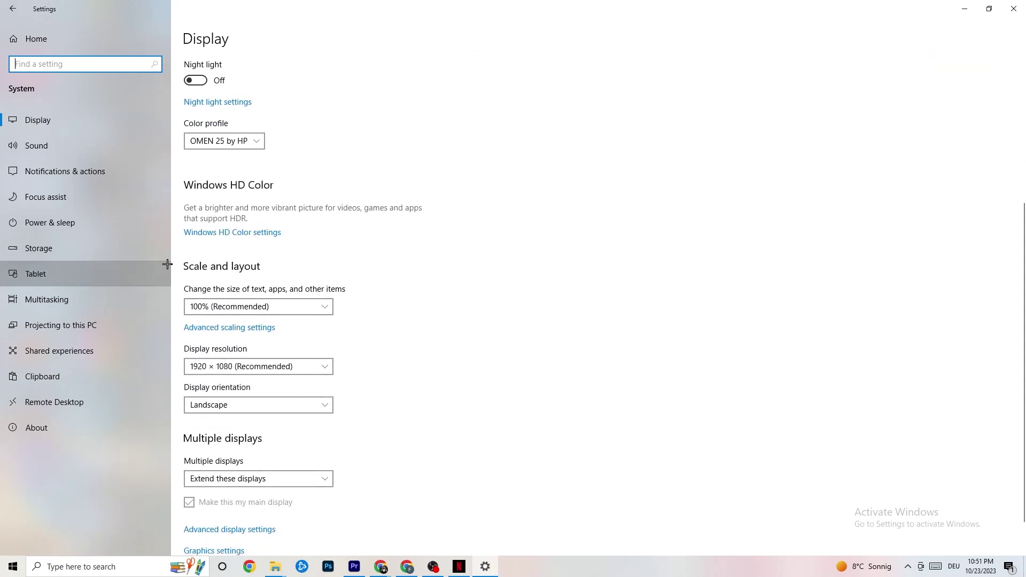
click(310, 268)
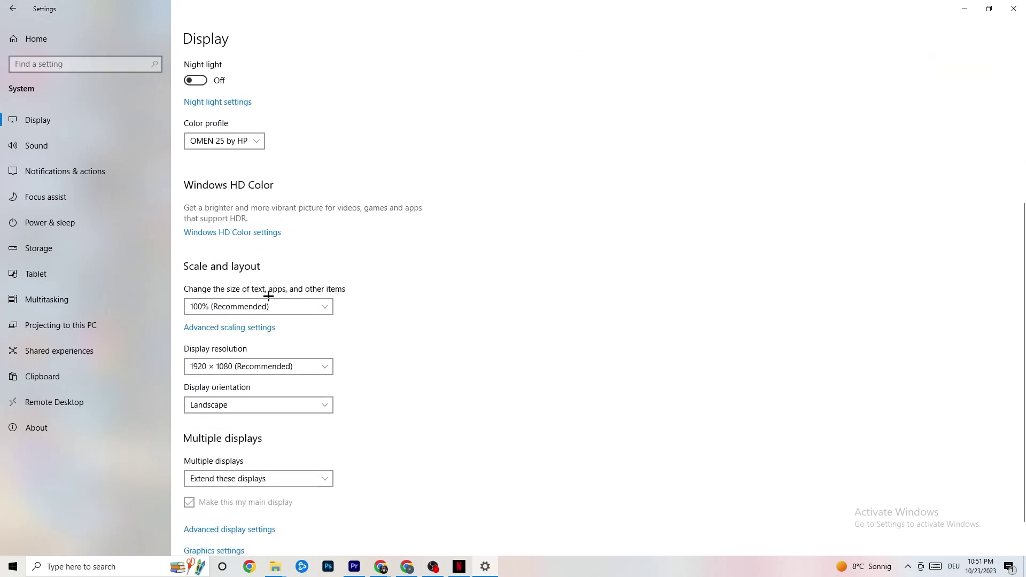
click(313, 300)
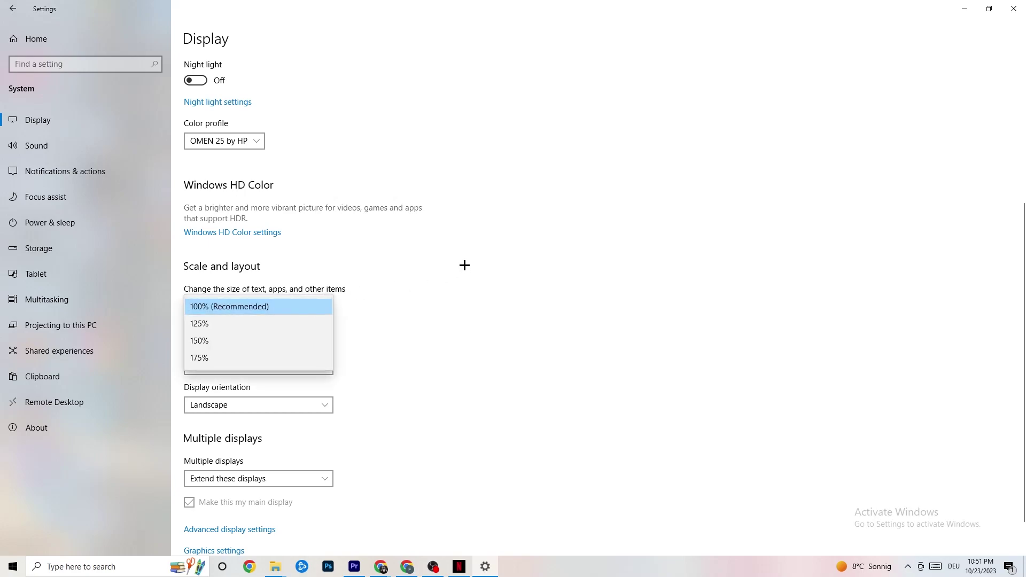
click(465, 261)
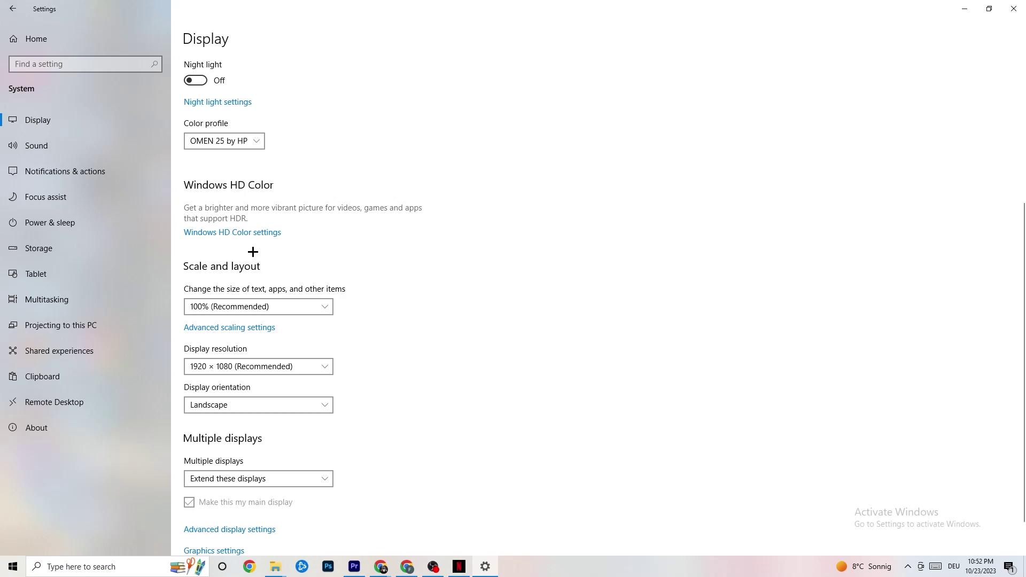
Review the available power plans through the additional power settings of Power & sleep, and close the Power Options window.
click(68, 220)
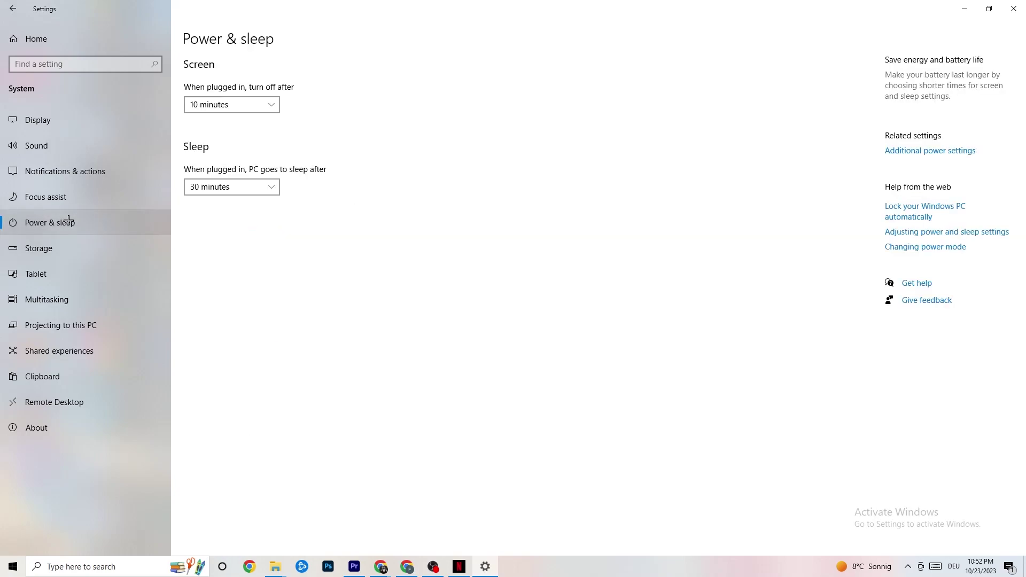
click(939, 152)
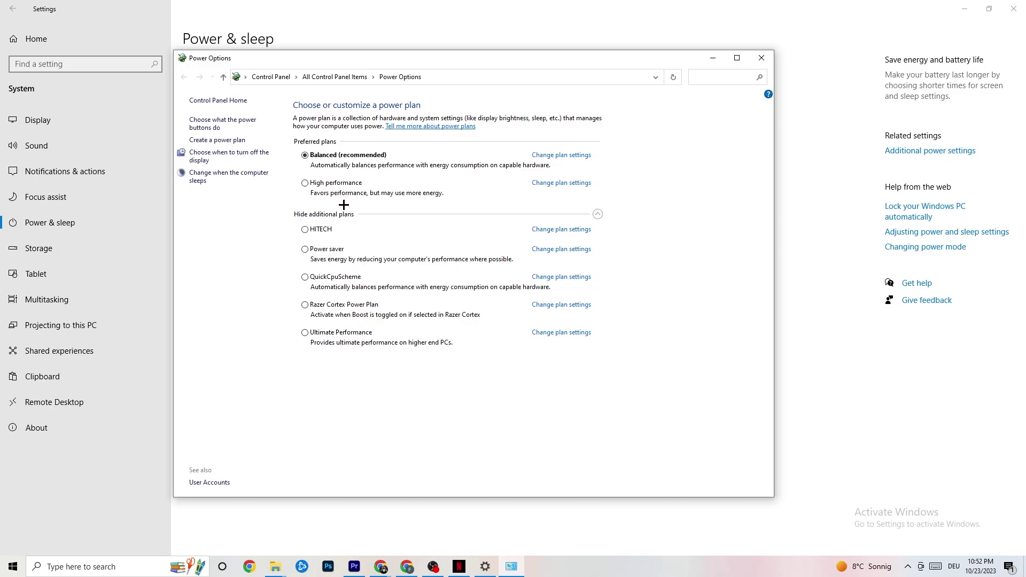
click(761, 60)
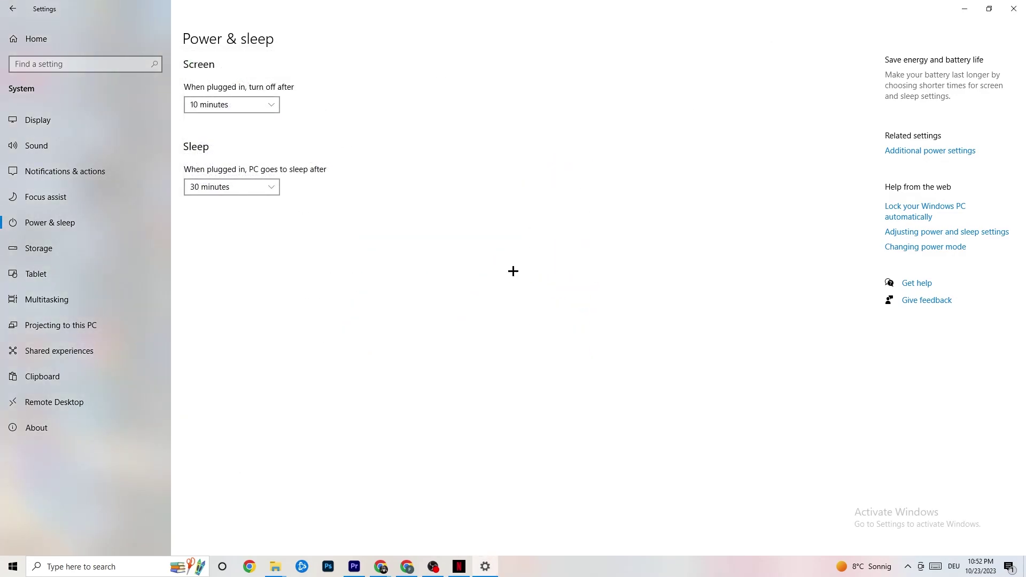
Review the Storage Sense configuration, checking the choices for its run frequency and for deleting recycle bin files.
click(64, 248)
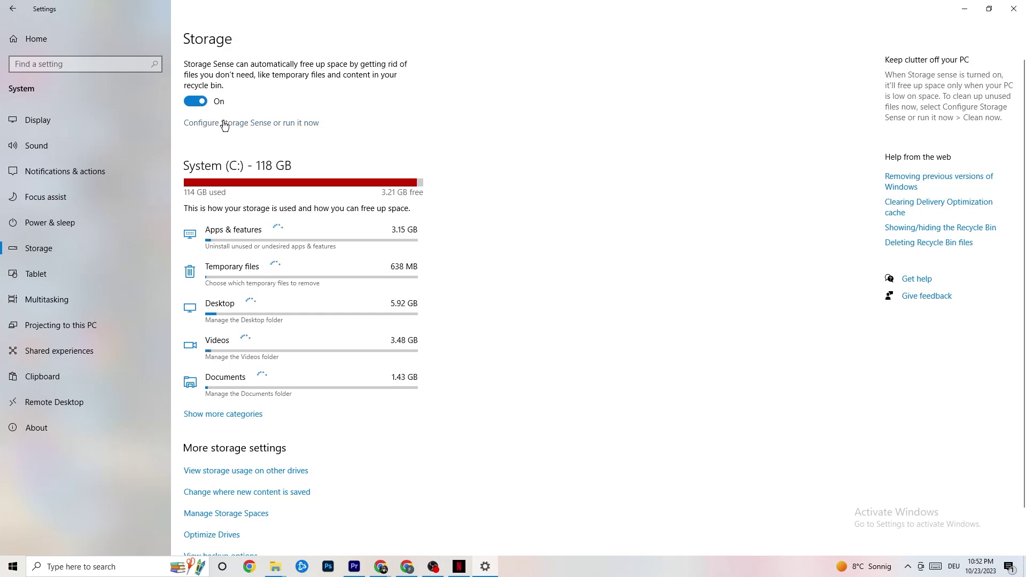
click(287, 124)
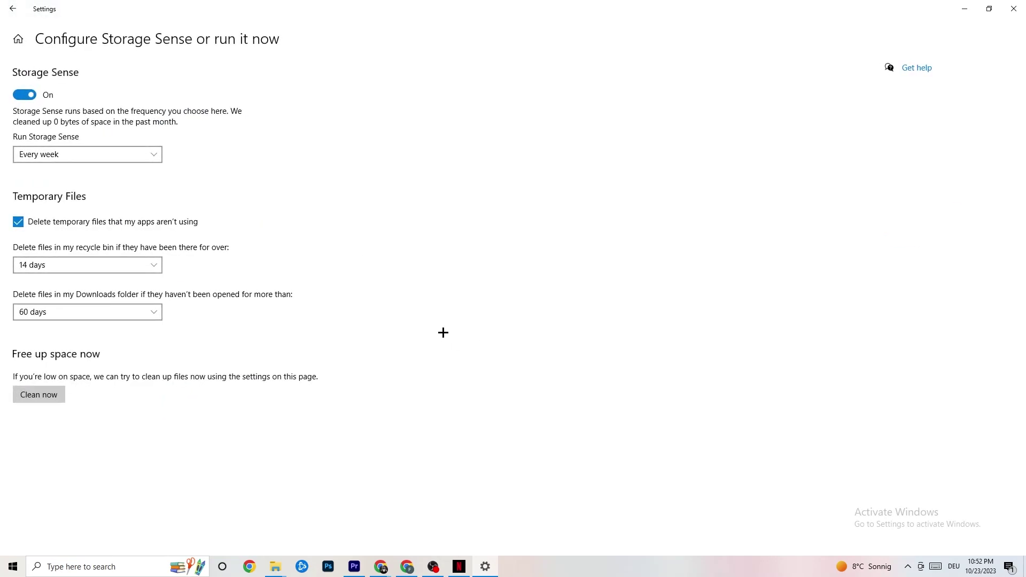
click(153, 153)
click(299, 259)
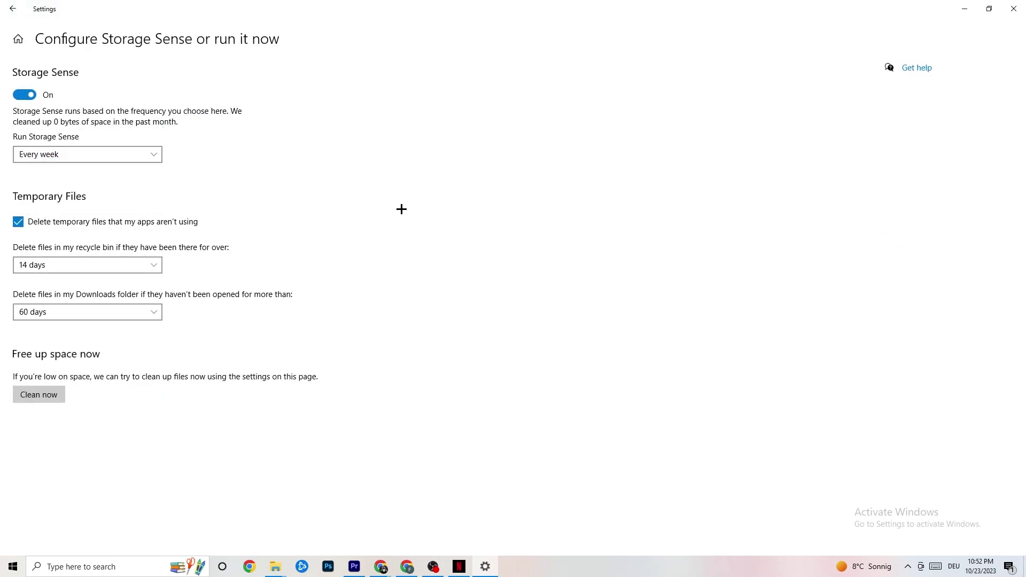
click(78, 154)
click(388, 89)
click(155, 265)
click(295, 264)
click(13, 9)
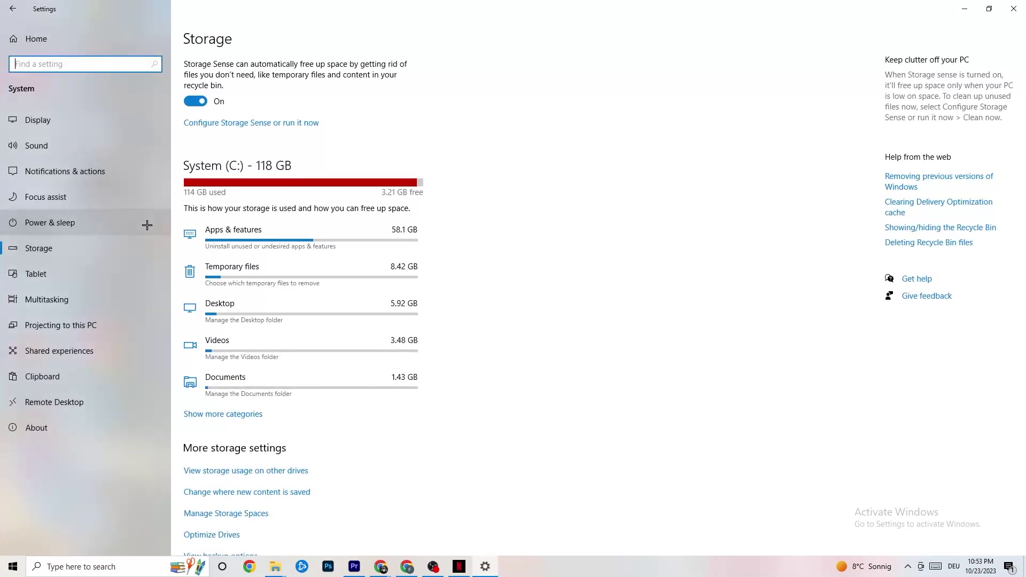
Open the Gaming settings and check the Captures and Game Mode pages.
click(12, 9)
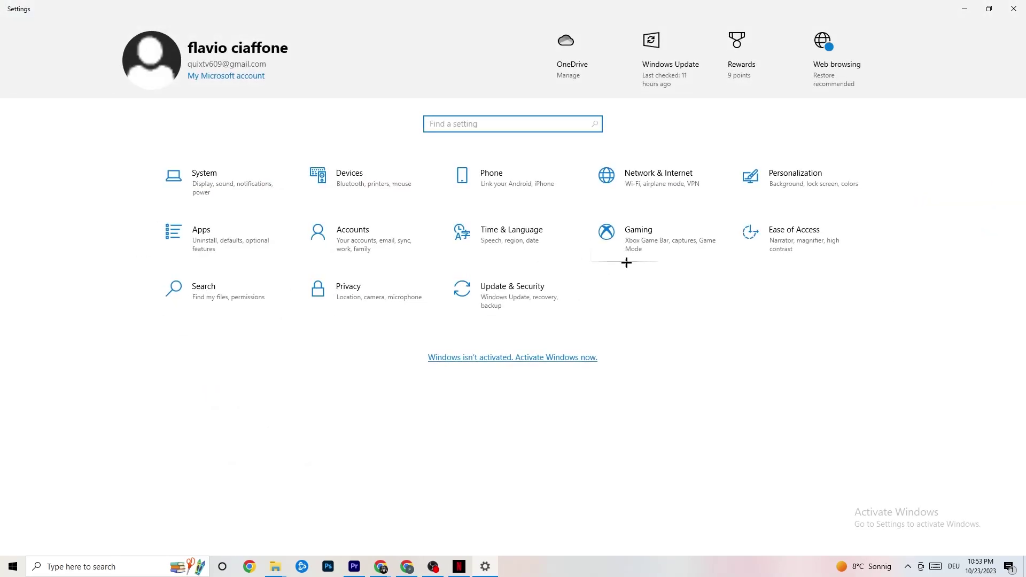
click(659, 244)
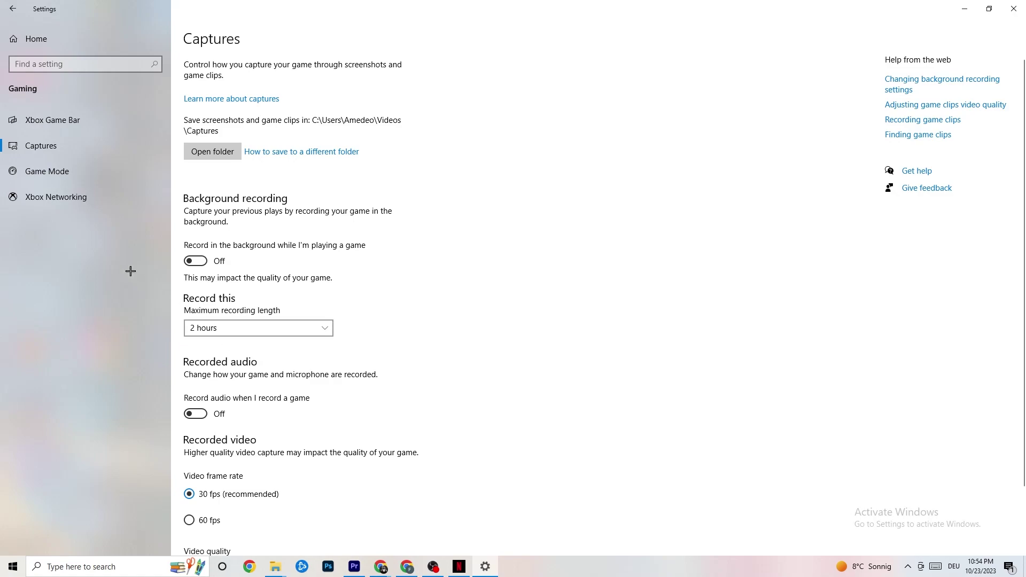
click(53, 172)
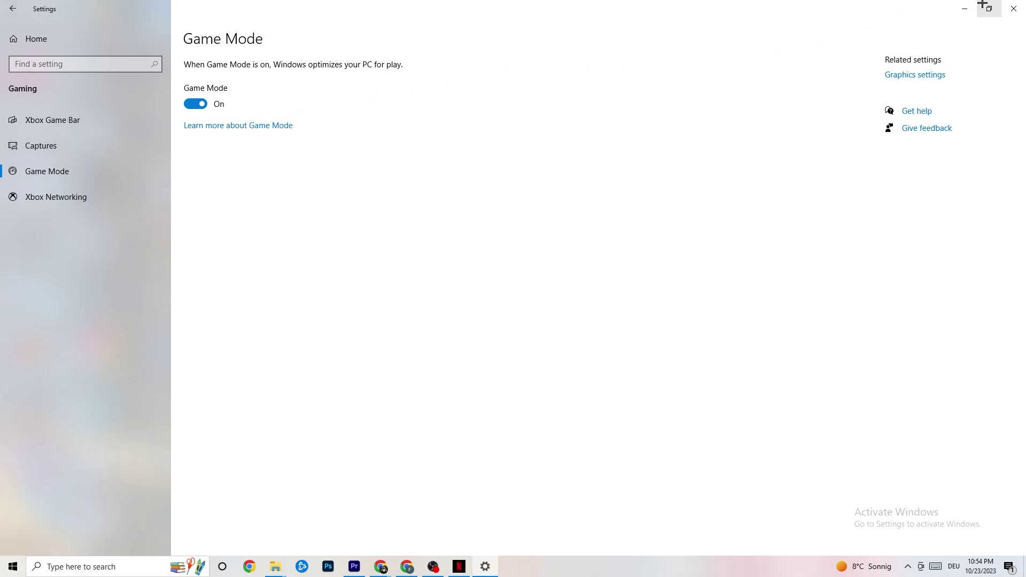
Close the Windows Settings window and open Task Manager.
click(1014, 9)
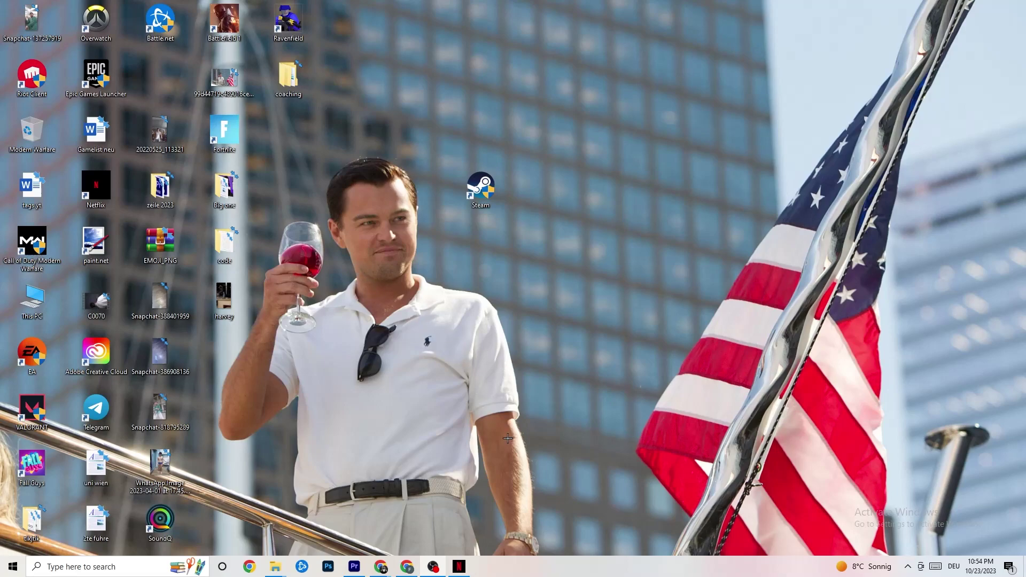
right_click(524, 574)
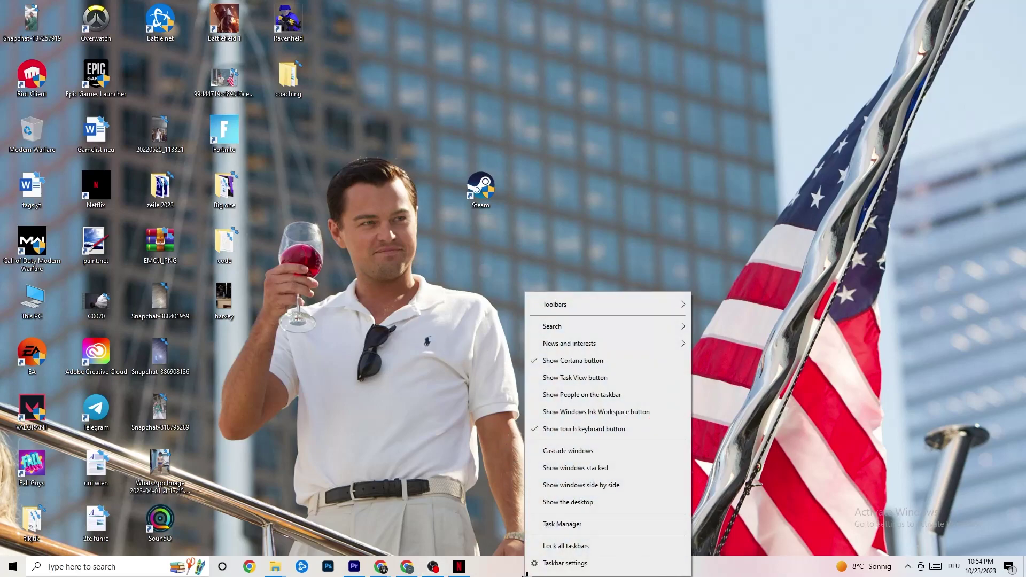
click(557, 525)
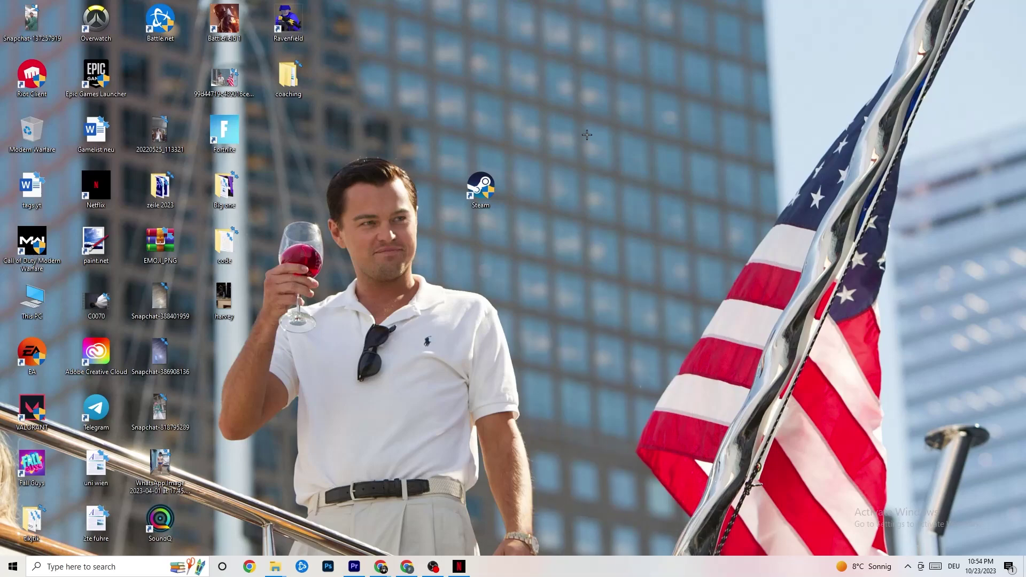
click(590, 30)
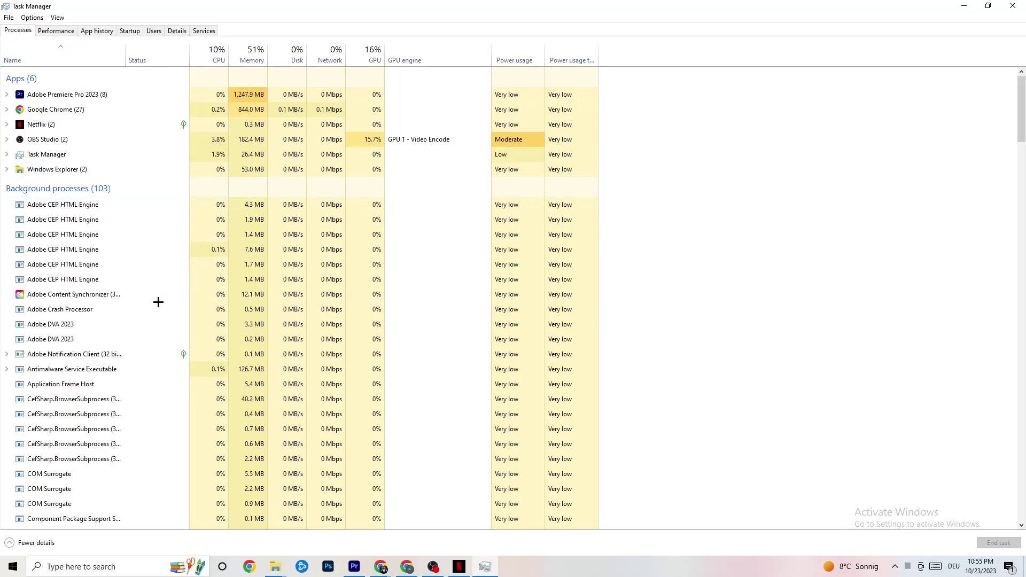
Review the running apps and background processes in Task Manager, and check the actions available for the Netflix app without ending it.
scroll(257, 347, down, 8)
scroll(199, 357, up, 7)
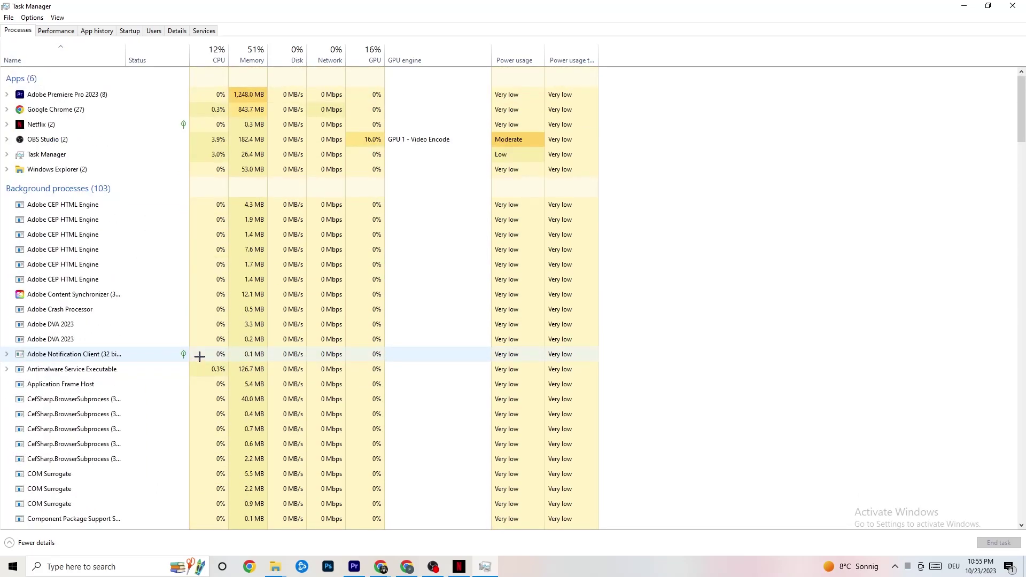
scroll(168, 306, down, 1)
scroll(98, 263, up, 1)
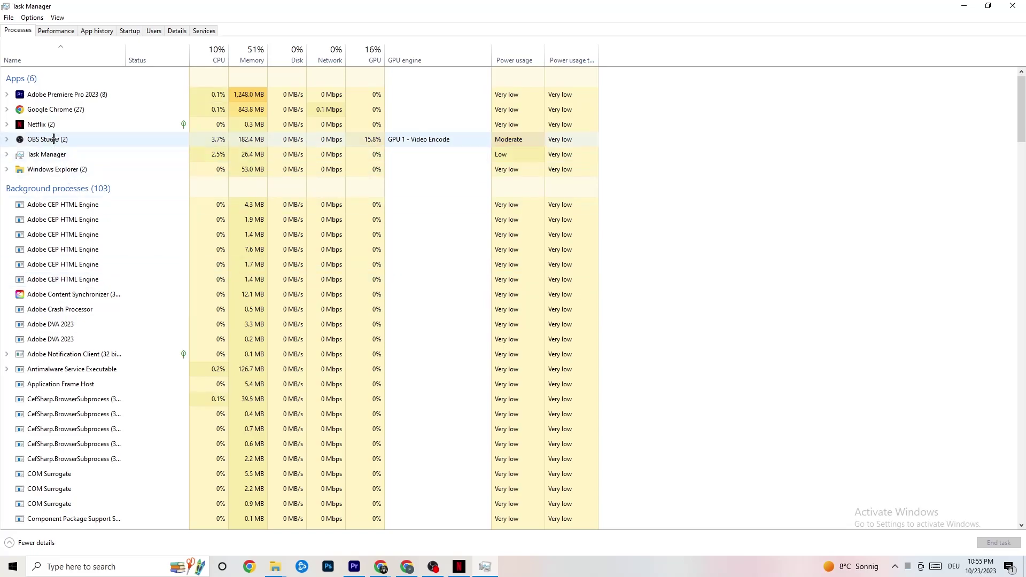
right_click(65, 125)
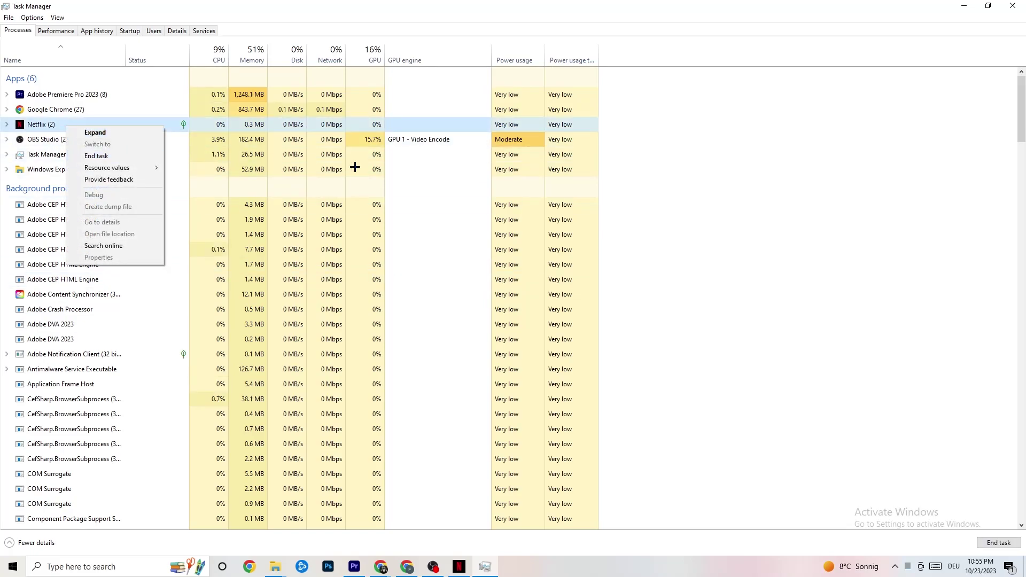
click(733, 219)
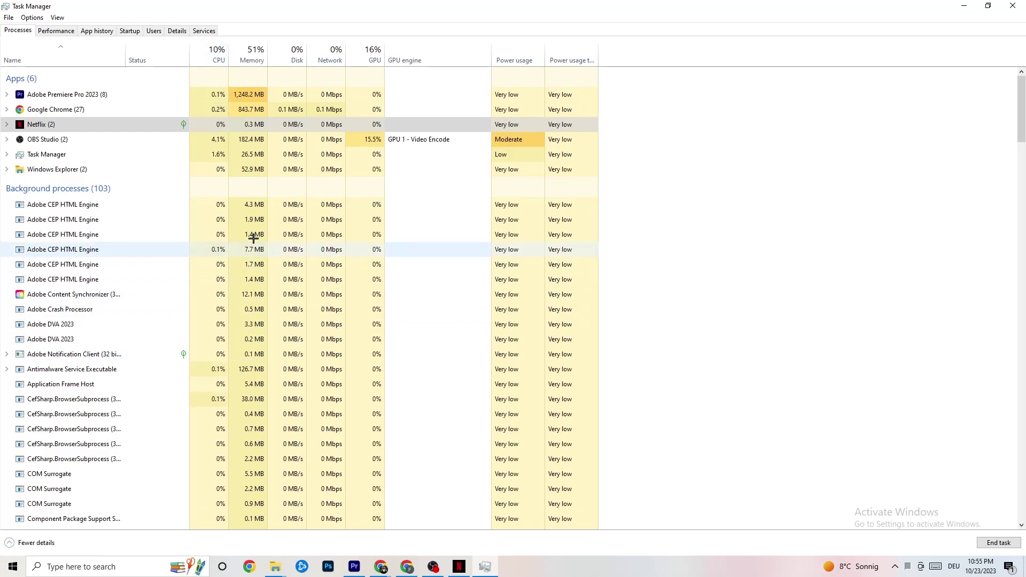
Check the priority levels available for the Adobe Premiere Pro process in Task Manager's process details.
click(169, 31)
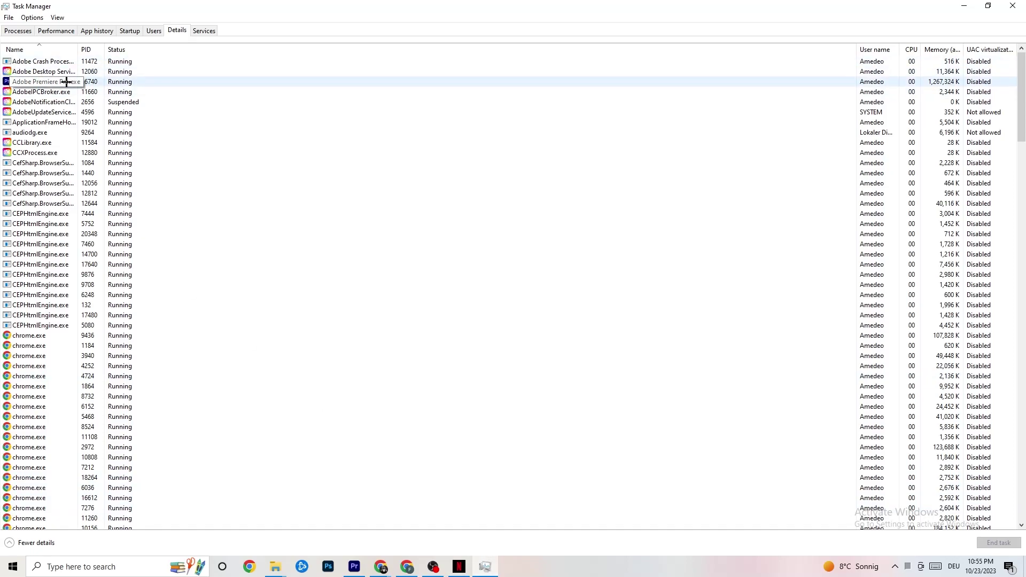
right_click(100, 84)
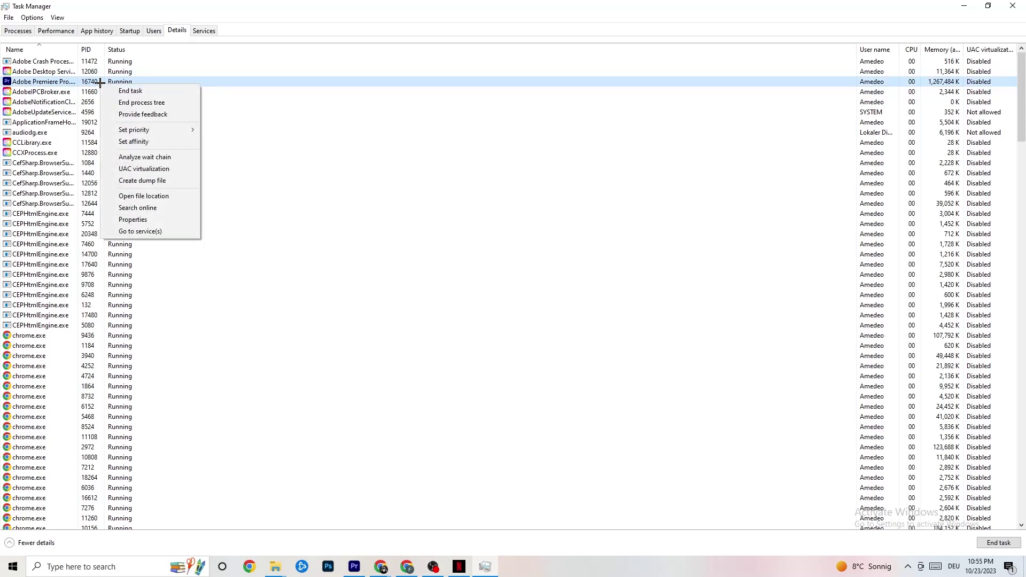
mouse_move(158, 129)
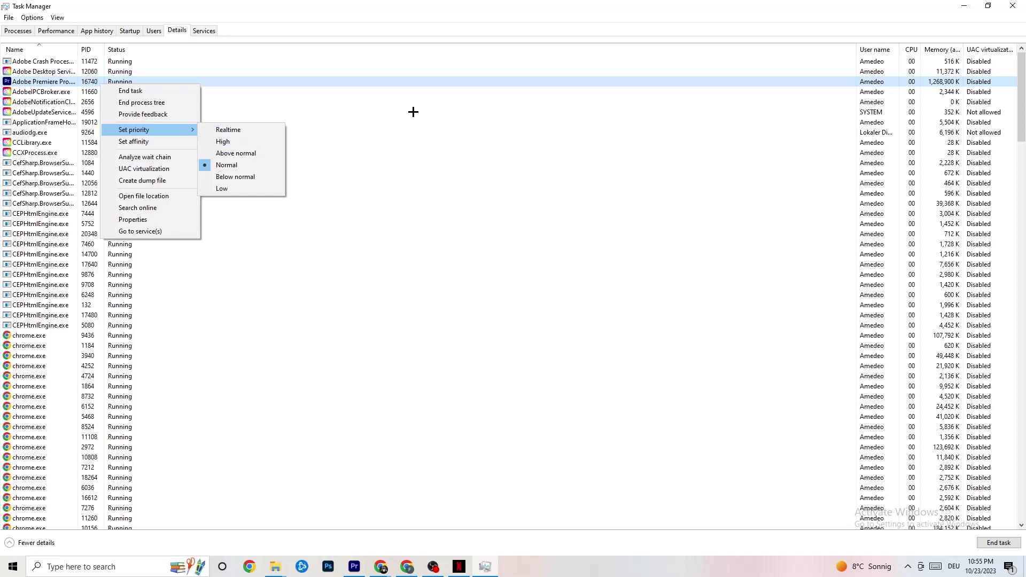
click(171, 130)
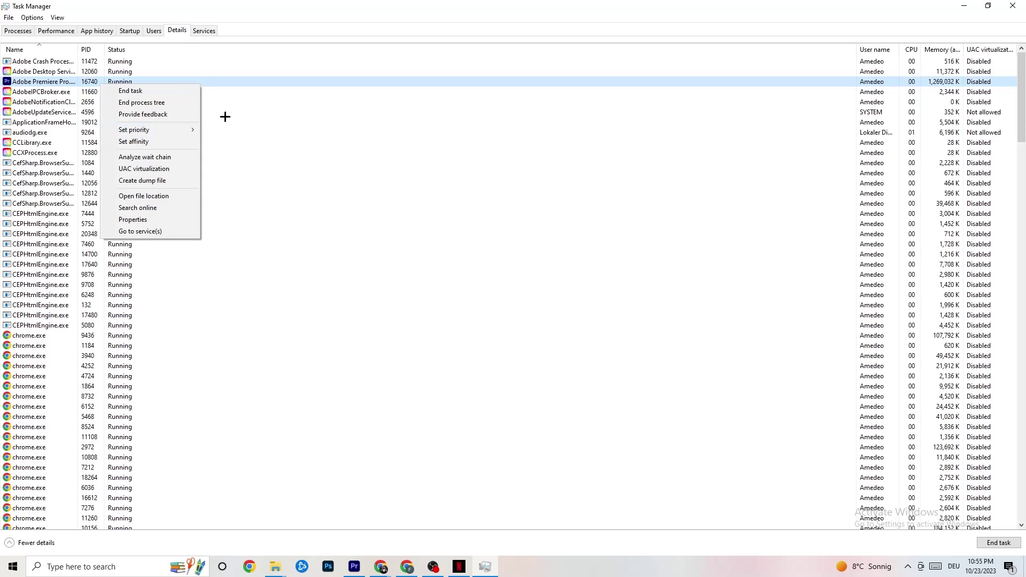
Review the startup apps, checking the actions available for Google Drive and the Pivot Software entry, and close Task Manager.
click(130, 31)
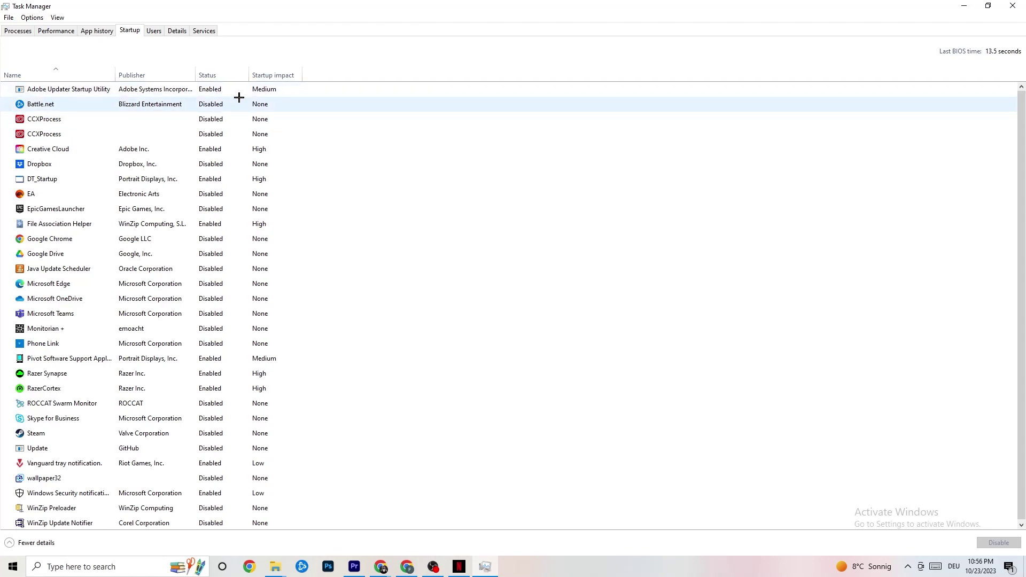
right_click(148, 255)
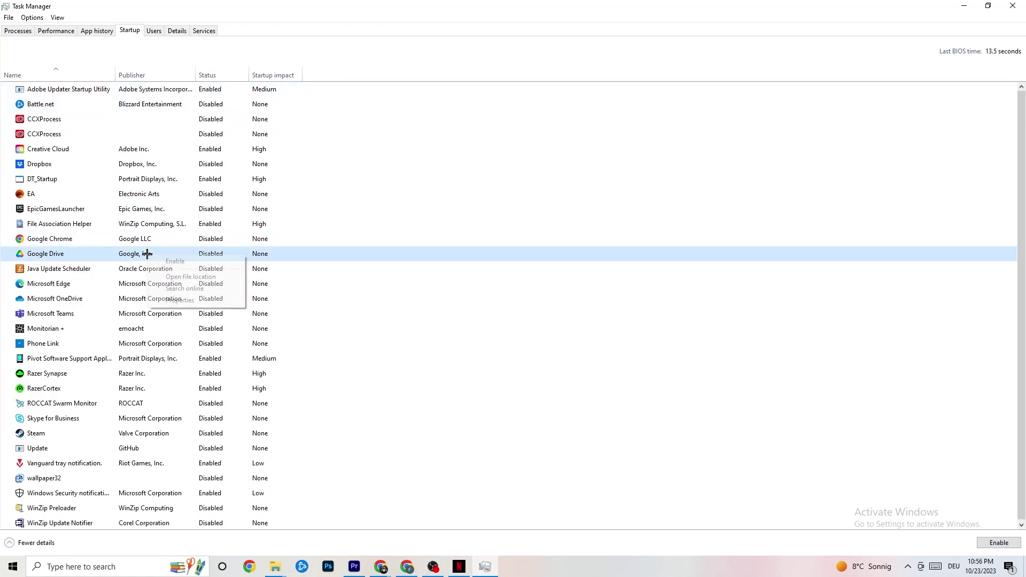
right_click(203, 361)
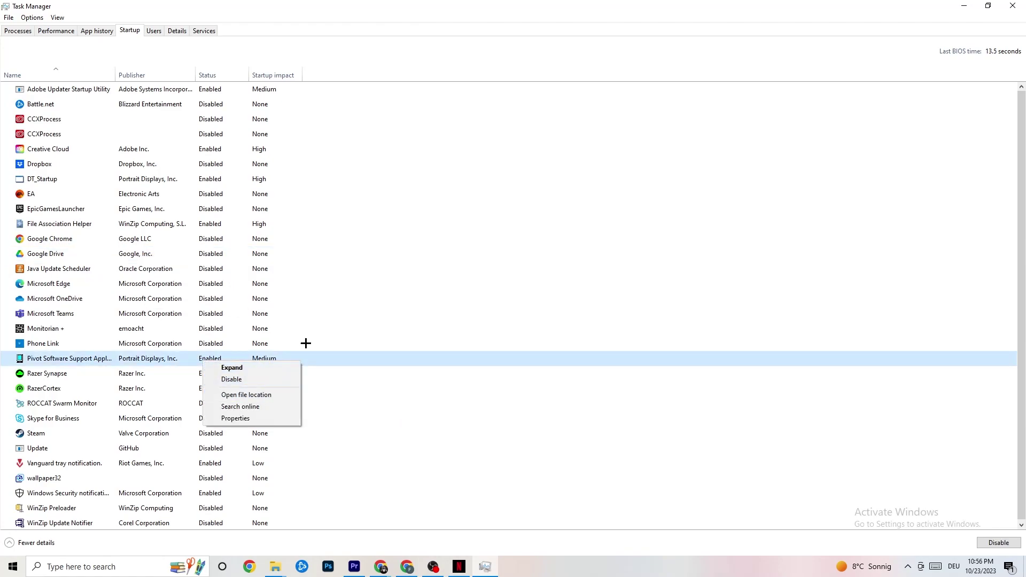
click(415, 16)
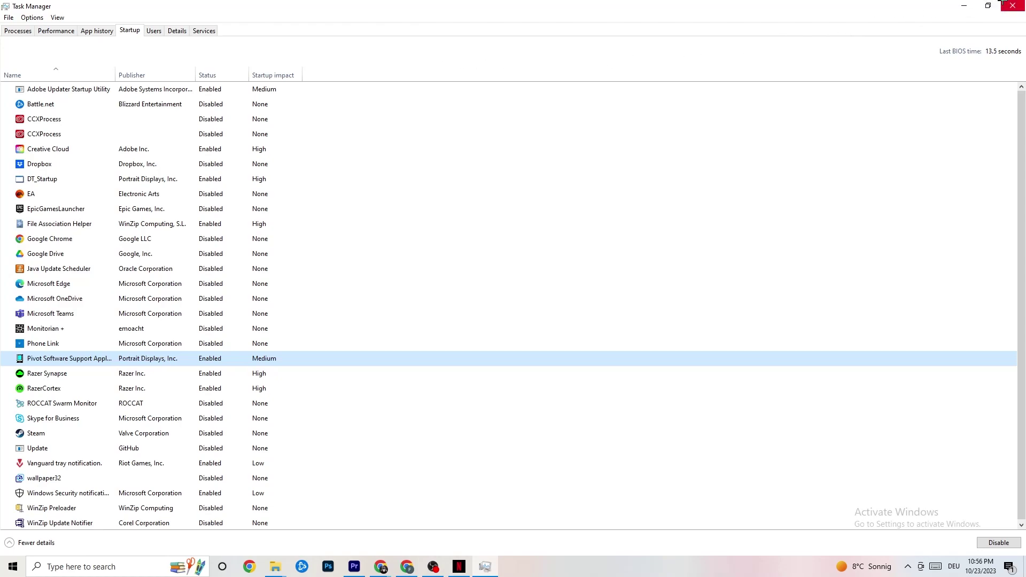
click(1013, 6)
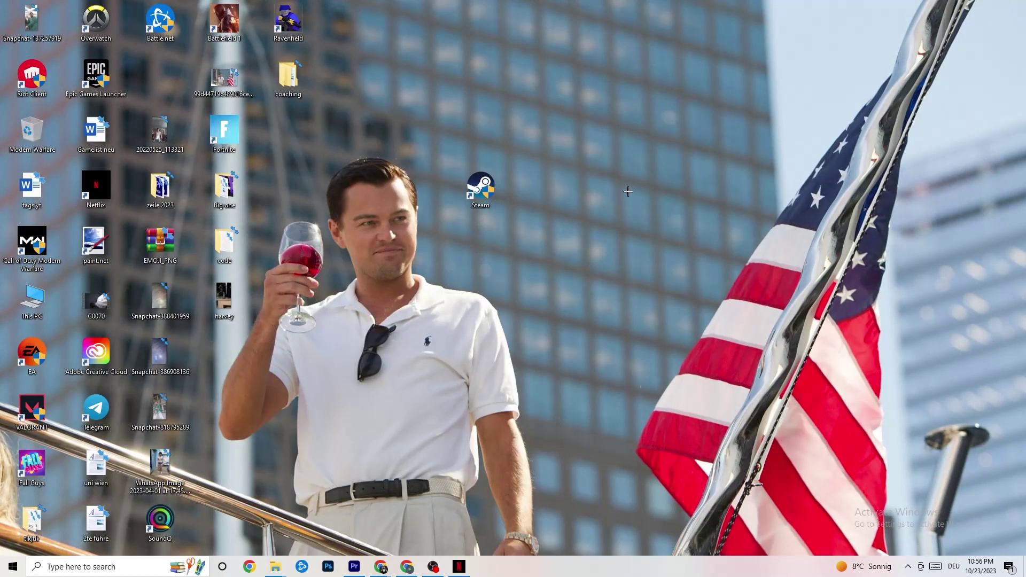